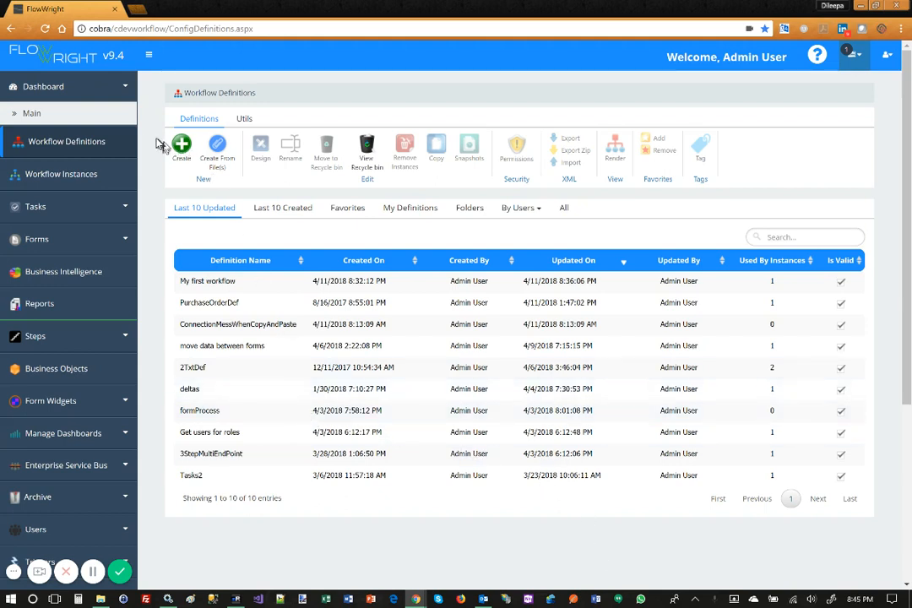
Open the "My first workflow" definition in the workflow designer and collapse the All Steps category.
click(247, 289)
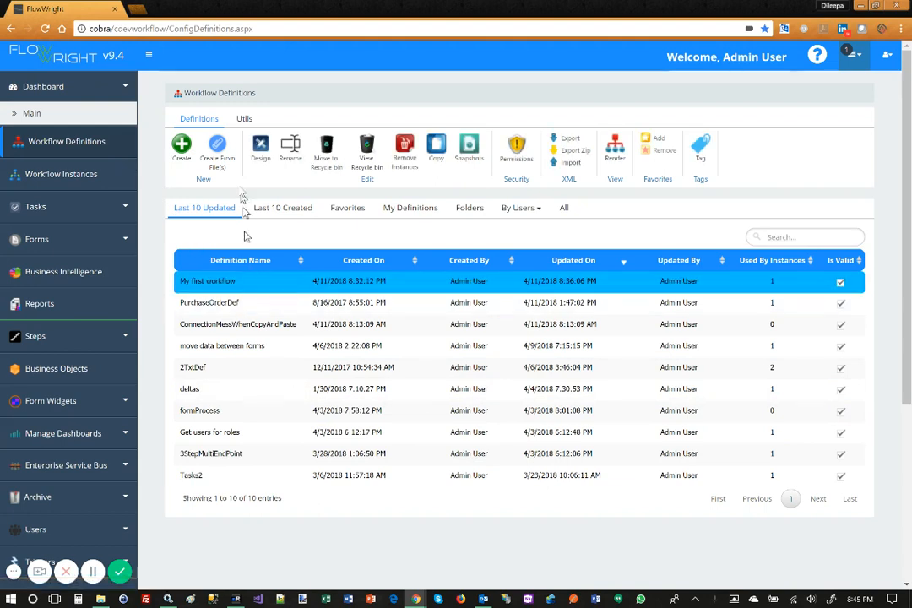
double_click(242, 289)
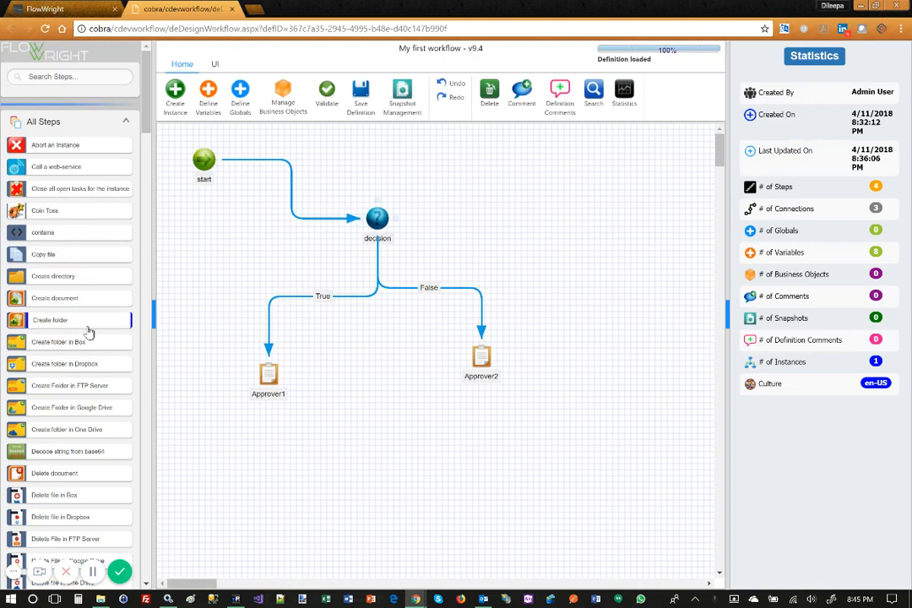
click(125, 125)
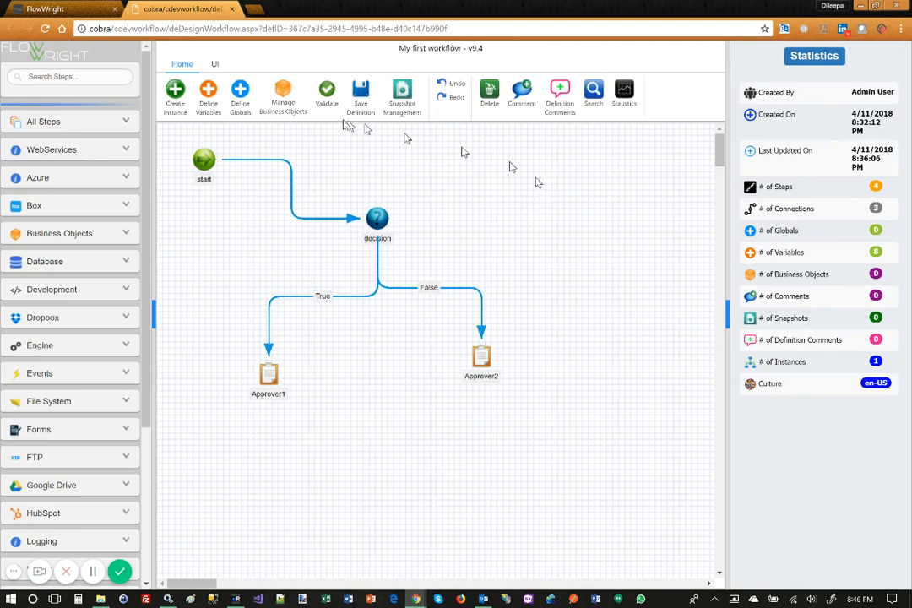
Review the workflow's settings for creating an instance and for defining variables, globals and business objects.
click(176, 92)
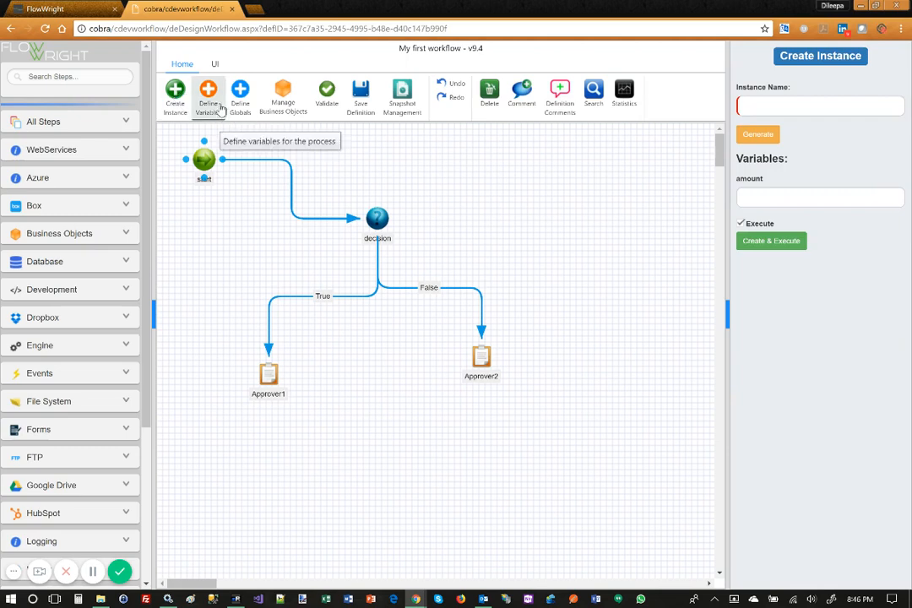
click(217, 106)
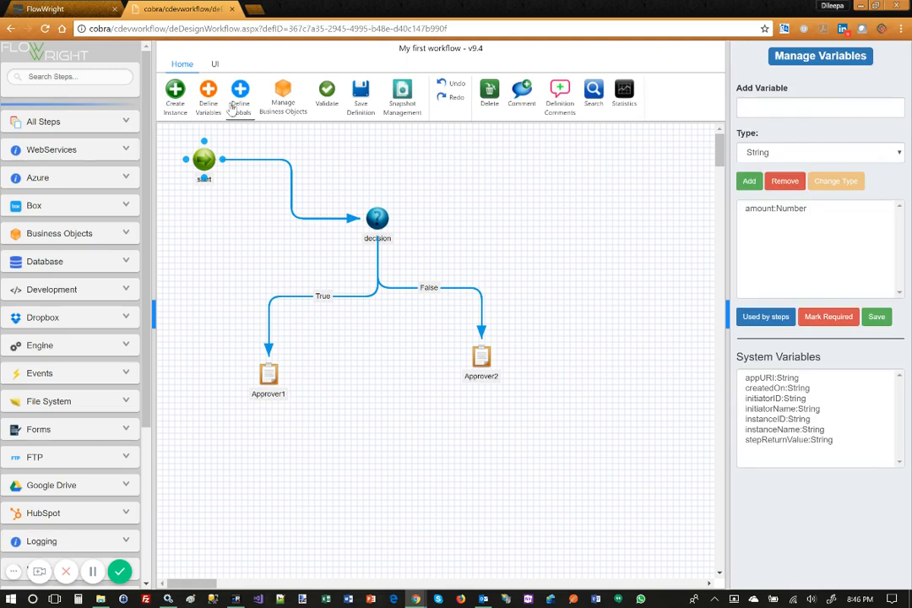
click(236, 106)
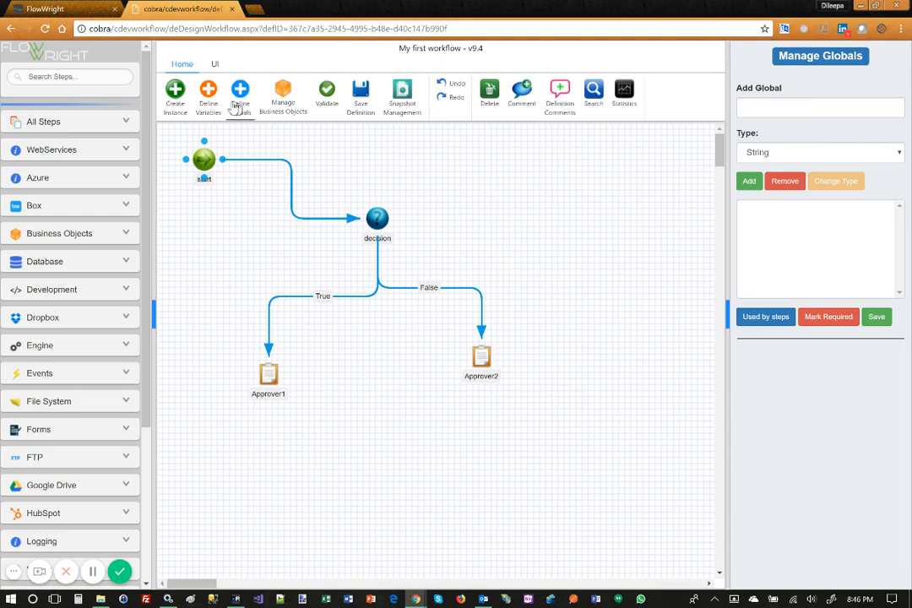
click(288, 102)
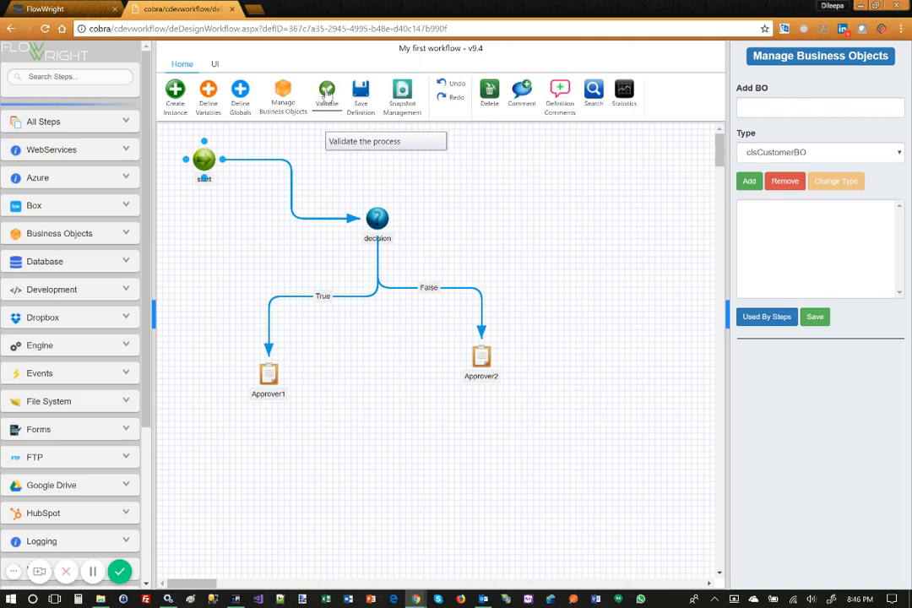
Validate and save the workflow definition, and open its snapshot management.
click(326, 95)
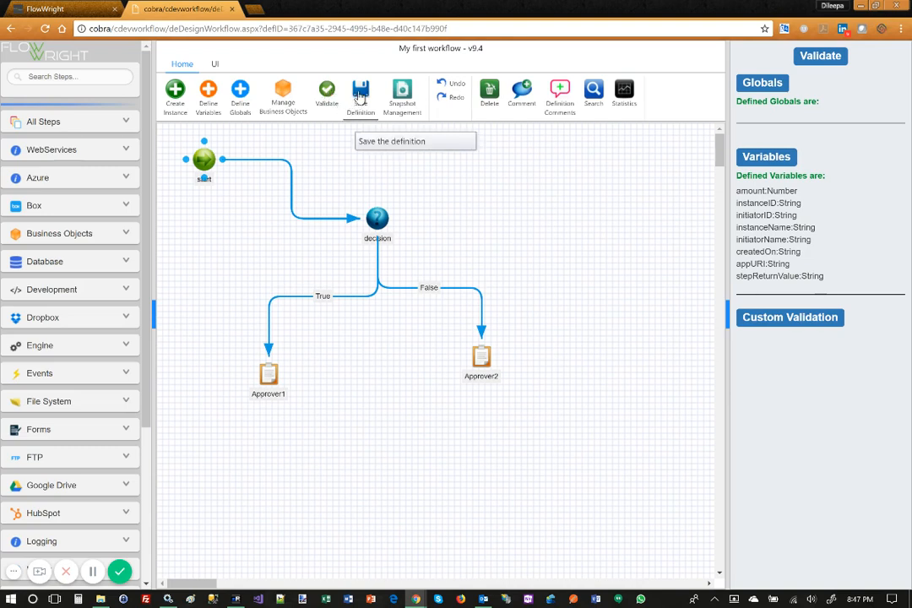
click(360, 93)
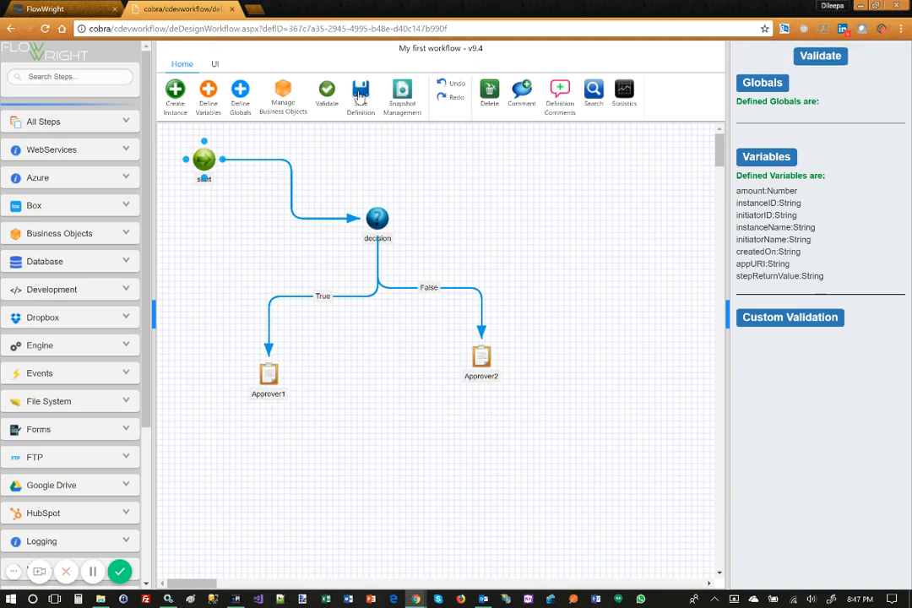
click(403, 94)
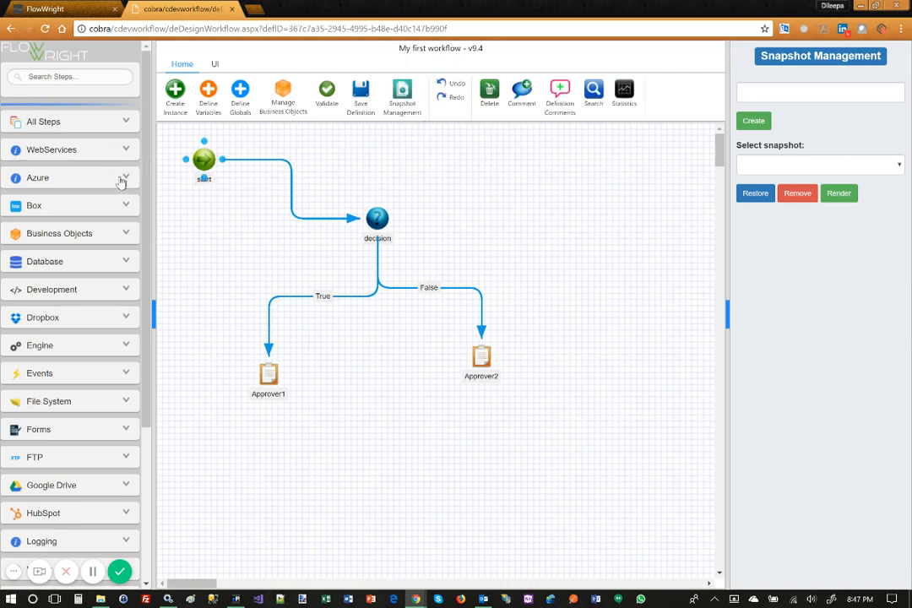
Add a "Send message to Azure event hub" step below Approver2 on its right and connect Approver2 to it.
click(118, 179)
drag(70, 200, 598, 489)
drag(500, 357, 601, 485)
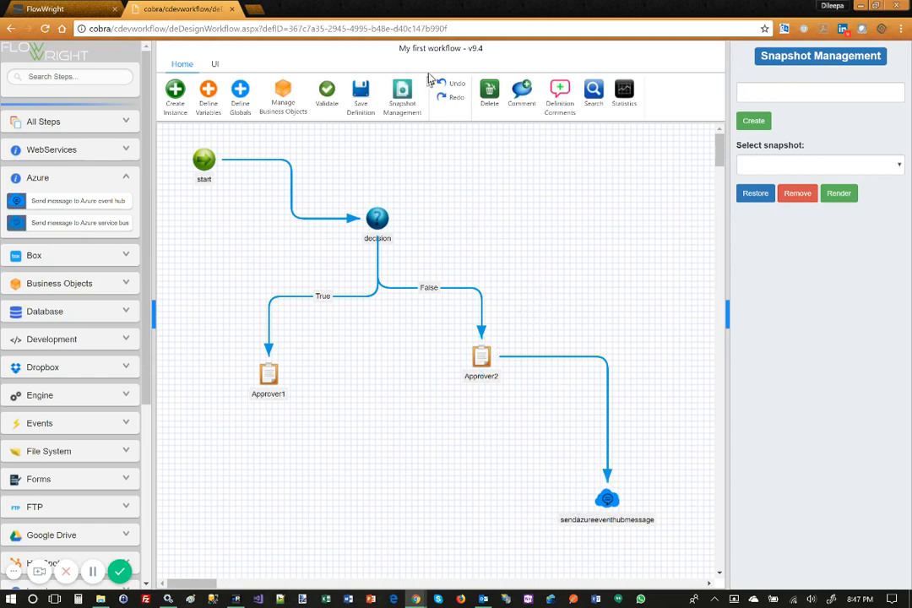
Undo the new connection and the Azure event hub step, and redo both actions.
click(457, 86)
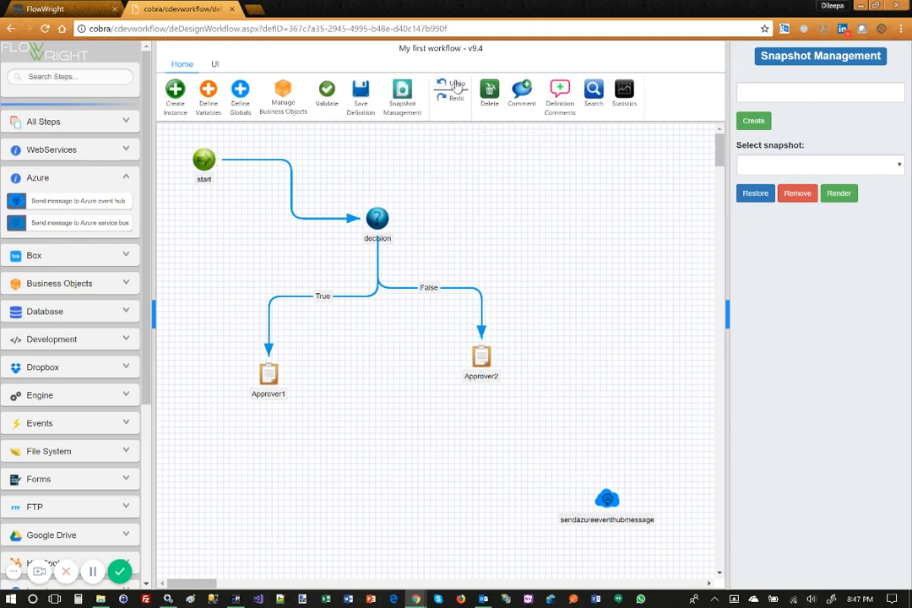
click(456, 87)
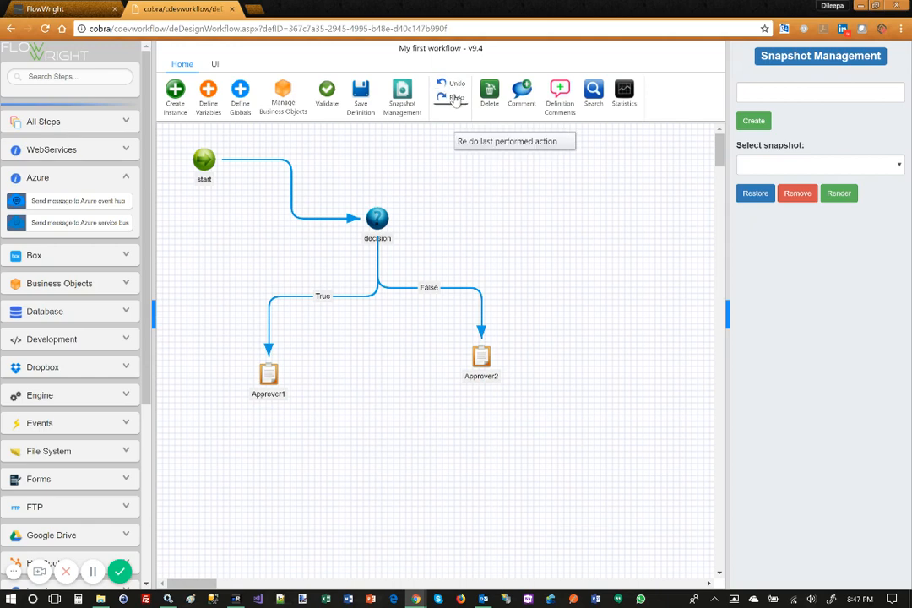
click(456, 98)
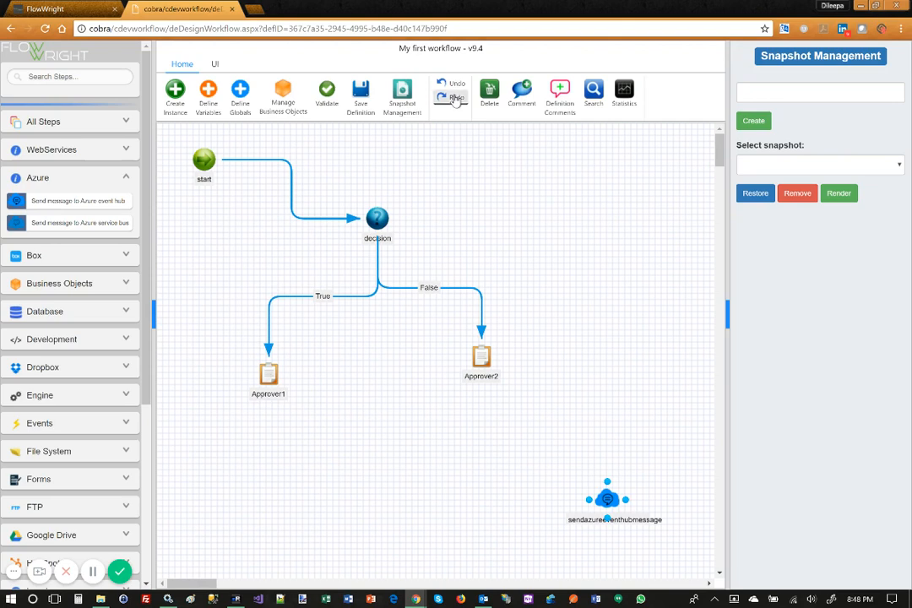
click(456, 98)
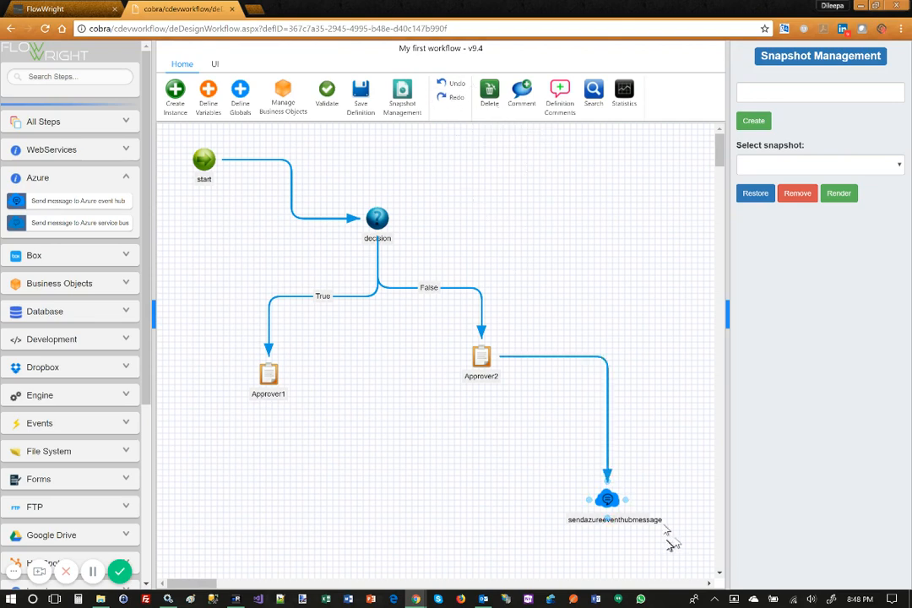
Delete the Azure event hub step together with its connection from Approver2.
drag(517, 445, 683, 563)
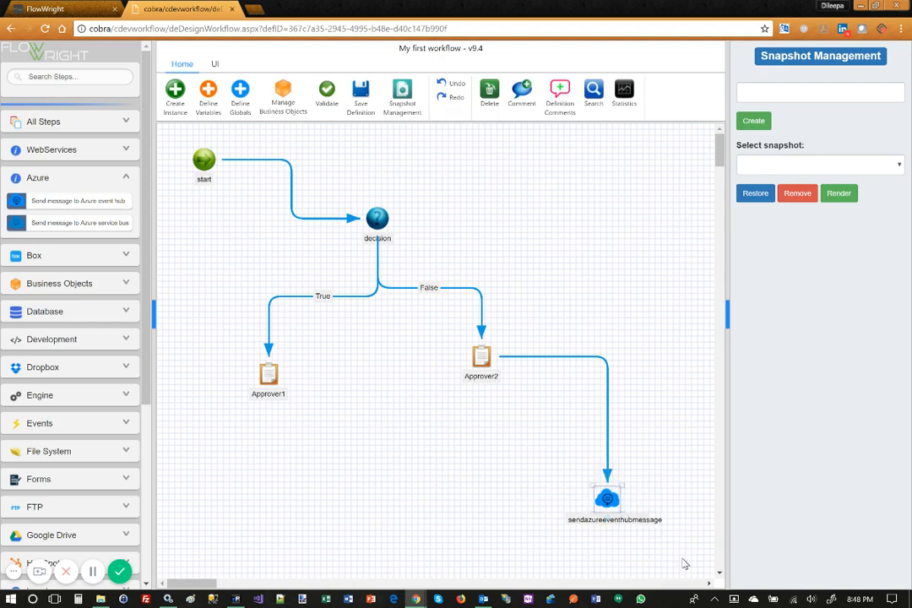
click(490, 98)
click(496, 95)
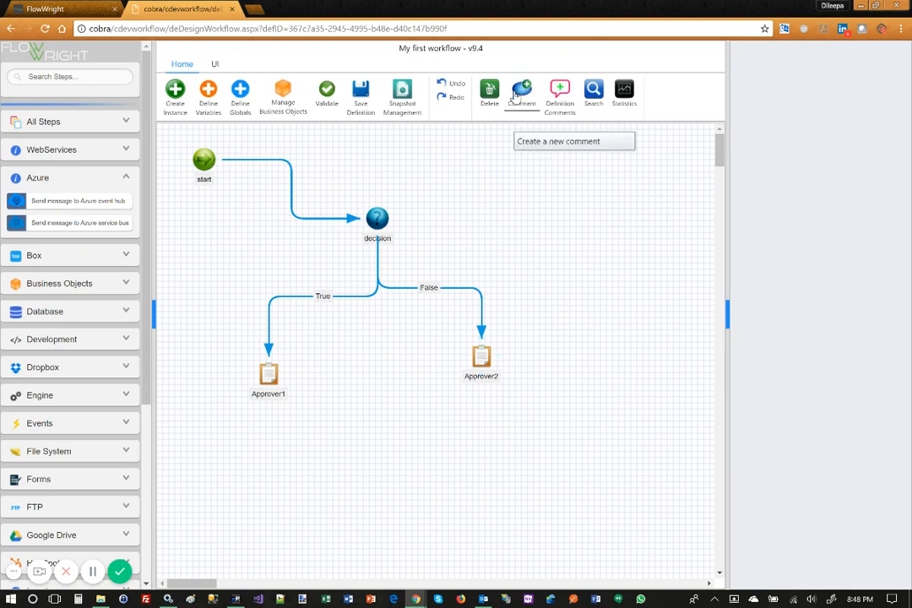
Place a new comment on the canvas to the right of the decision step and open the definition comments for entry.
drag(519, 93, 485, 199)
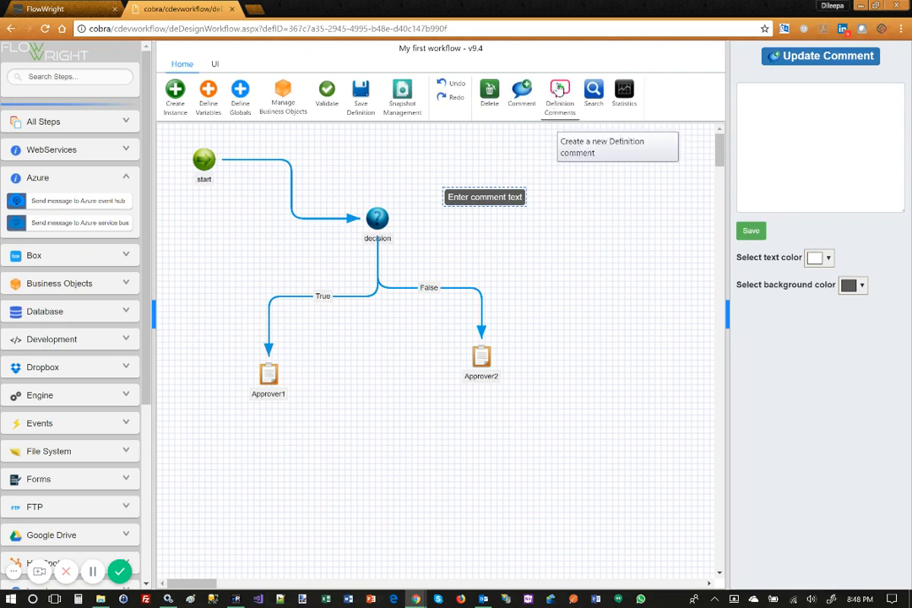
click(561, 98)
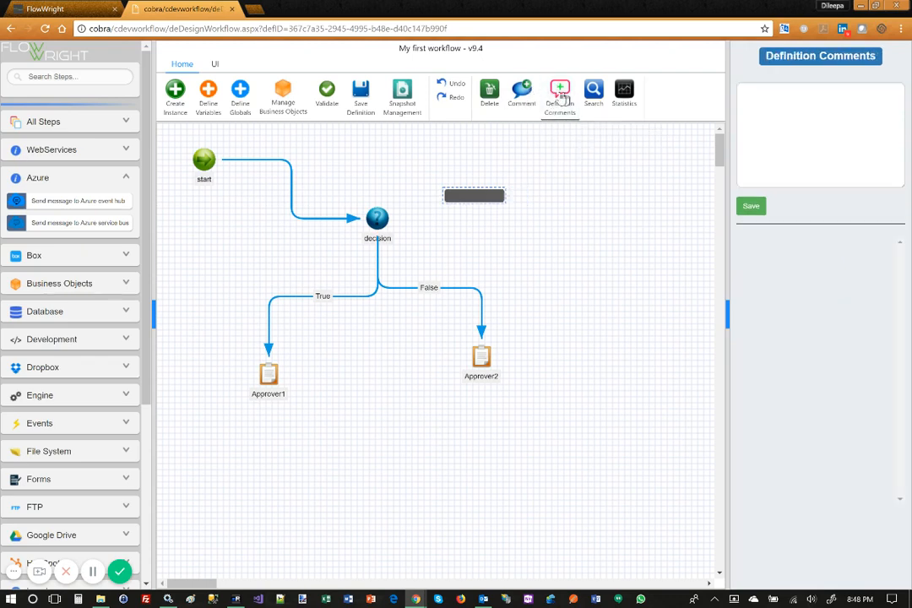
click(789, 100)
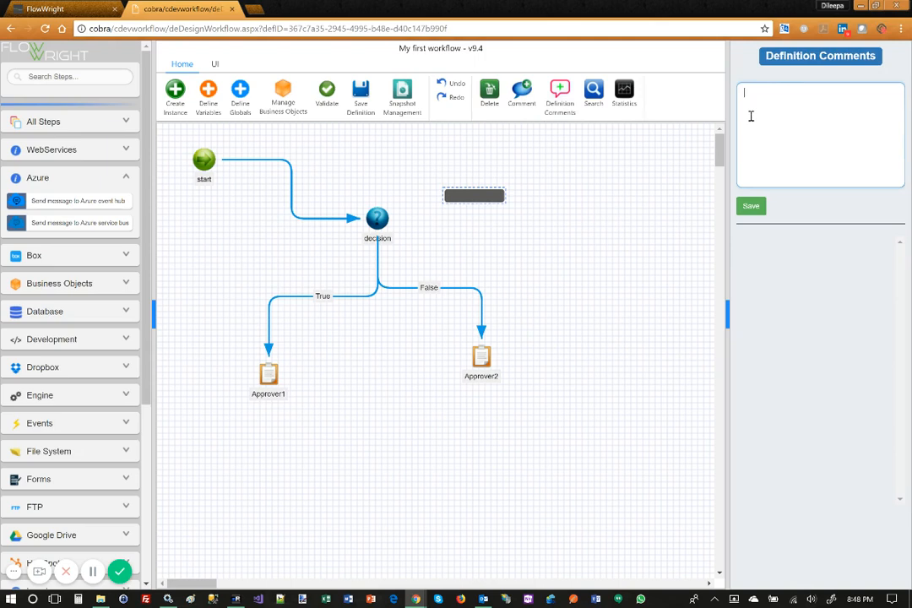
Search the workflow's steps for "amount" and view the workflow statistics.
click(590, 91)
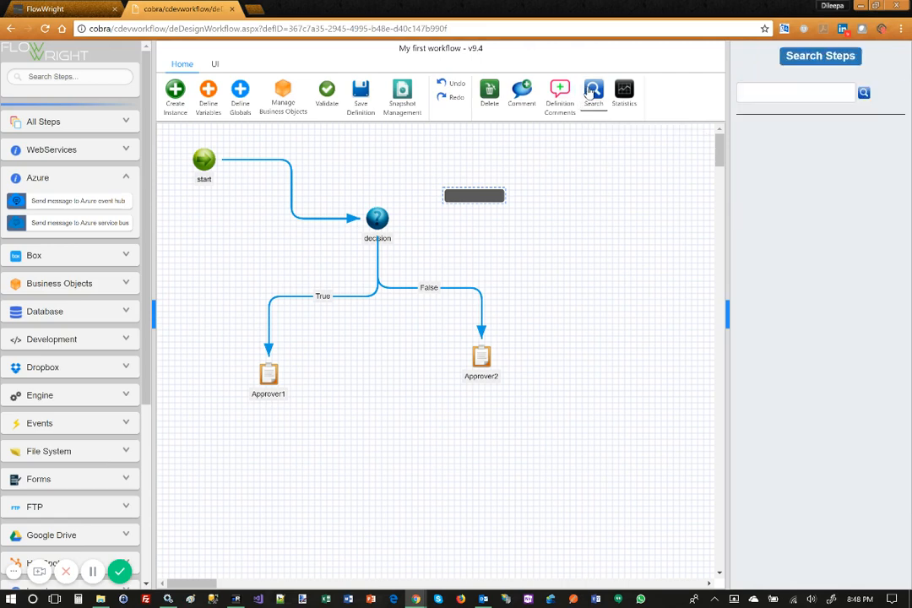
click(771, 97)
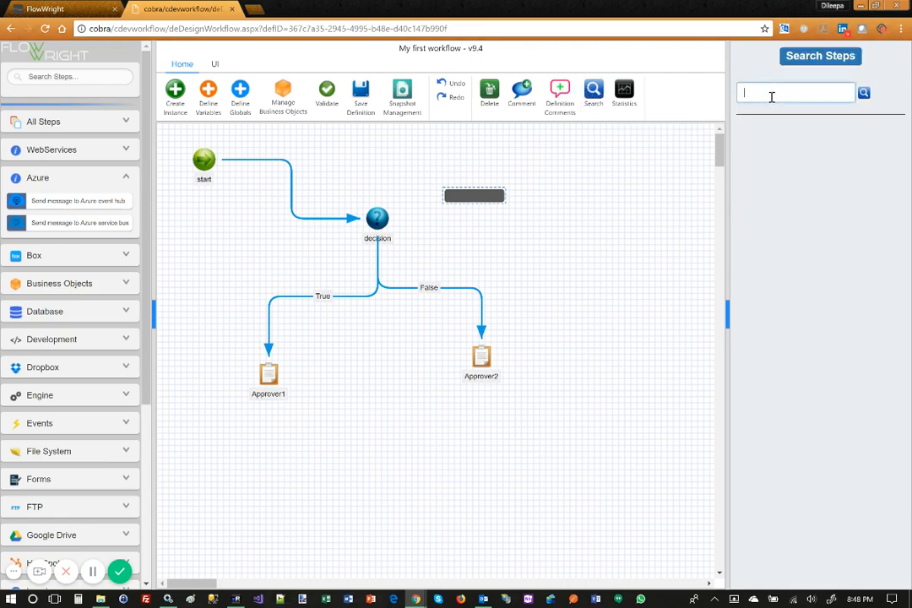
text(amou)
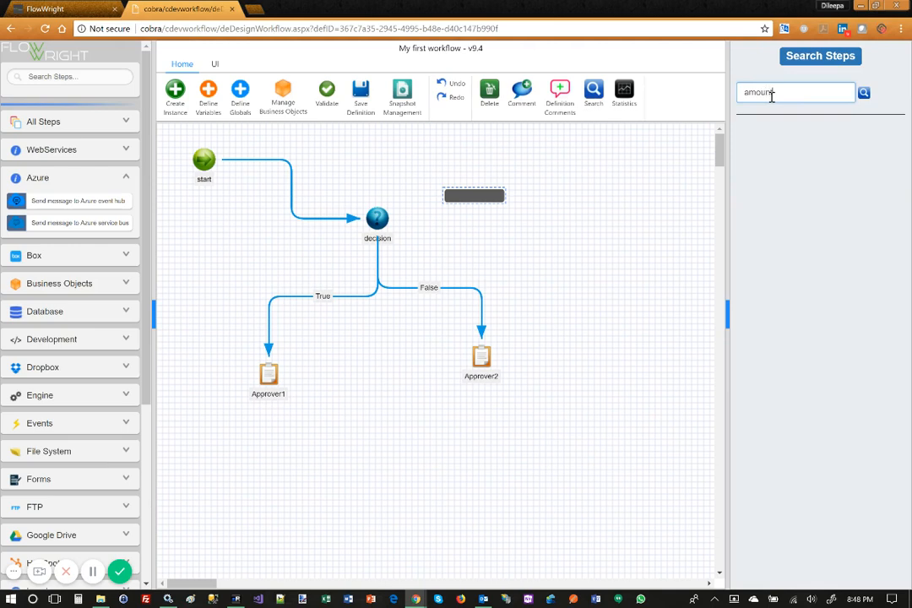
text(nt)
click(863, 93)
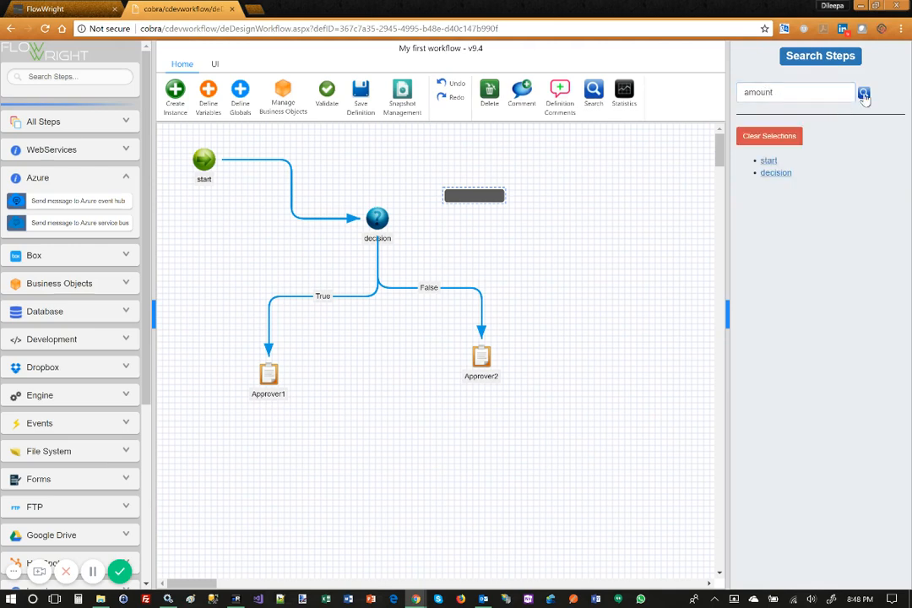
click(637, 94)
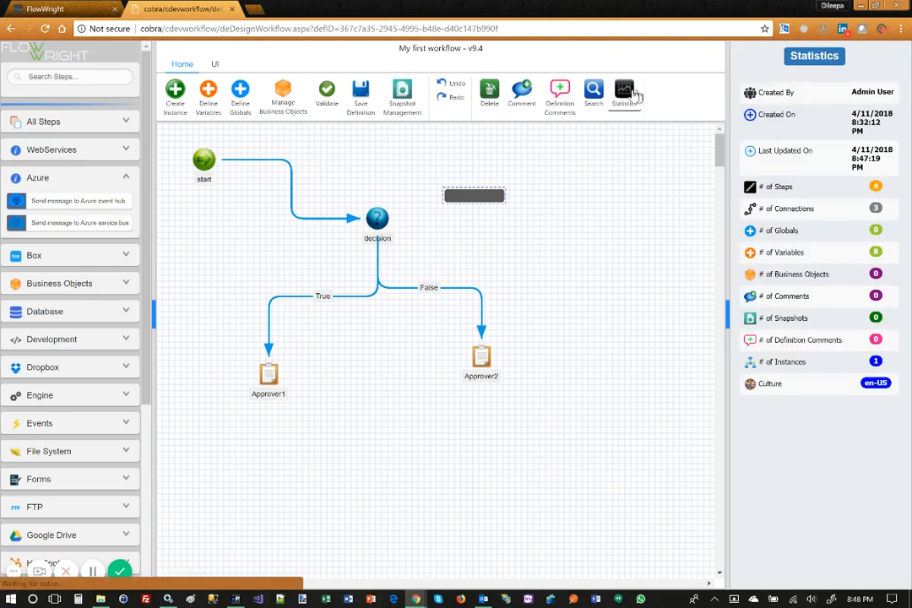
Show the index of the workflow's steps and toggle the canvas grid off and back on.
click(217, 66)
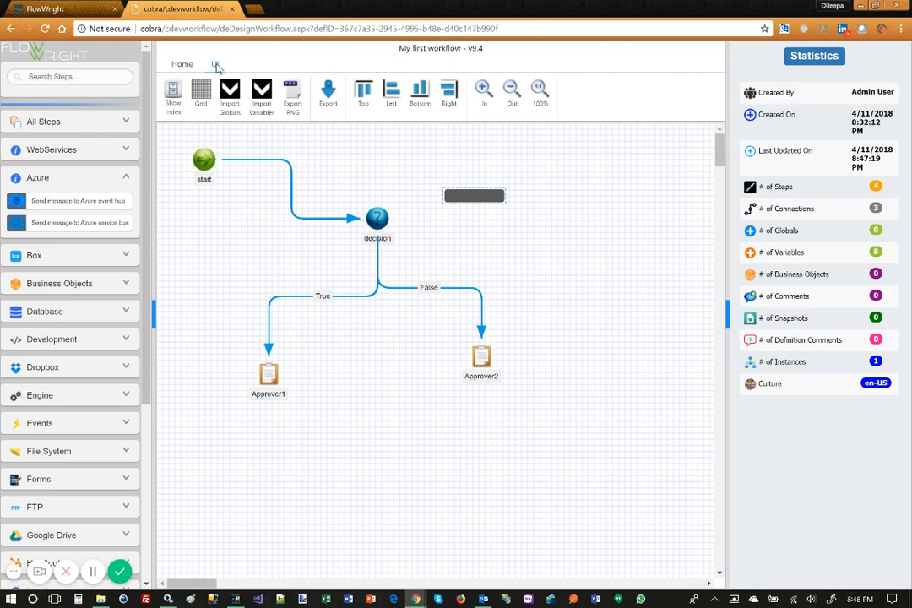
click(173, 97)
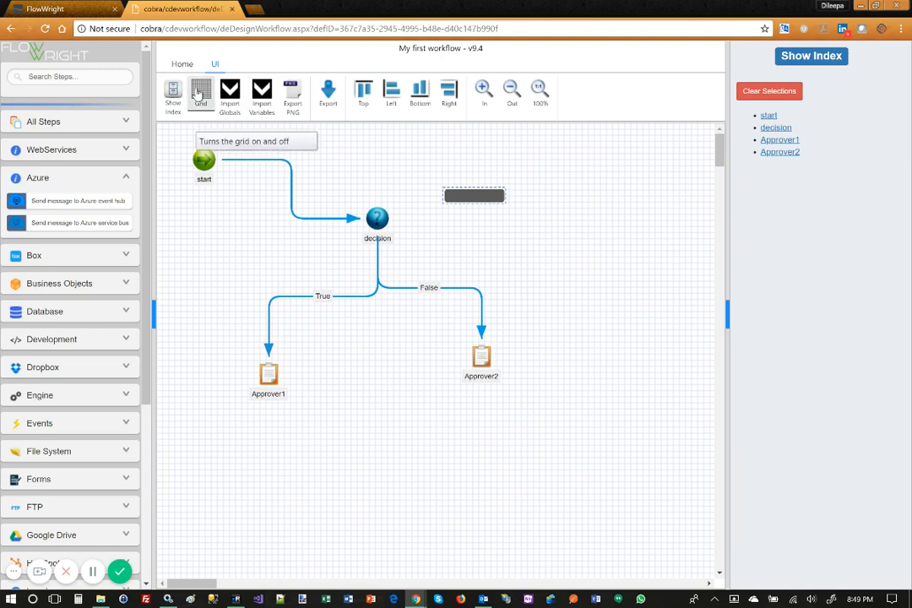
click(199, 94)
click(199, 95)
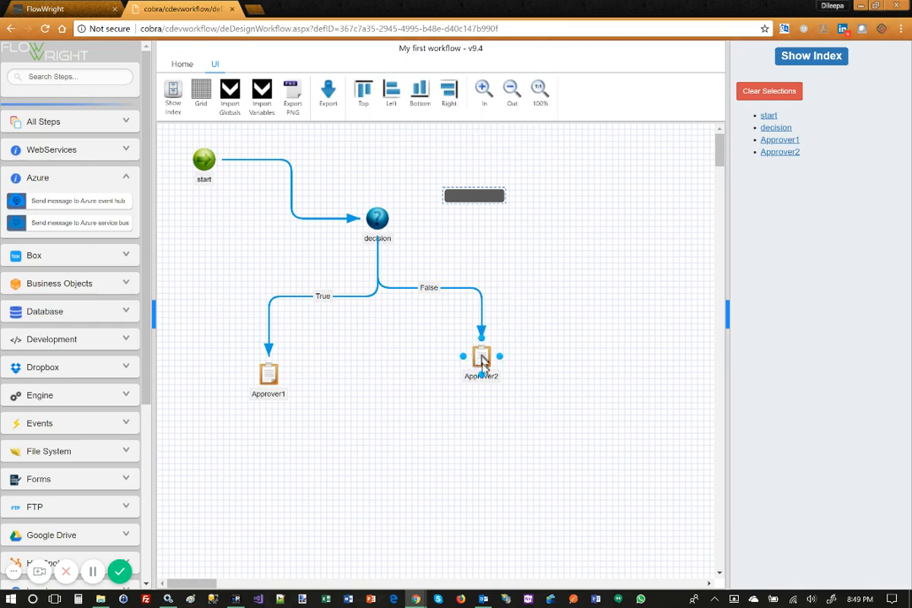
Move the Approver2 and Approver1 steps slightly lower and align both along their bottom edges.
drag(480, 358, 482, 370)
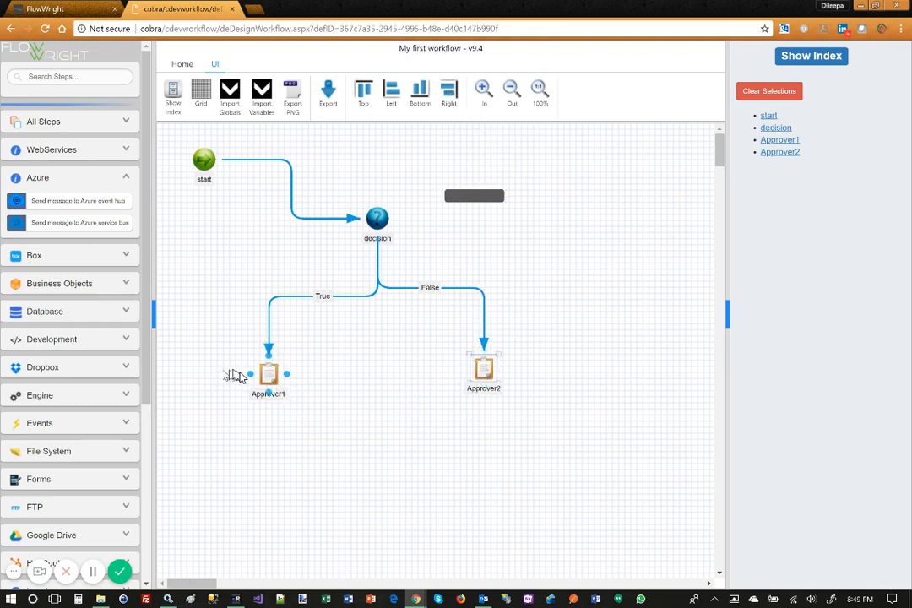
drag(268, 378, 276, 411)
drag(224, 327, 544, 460)
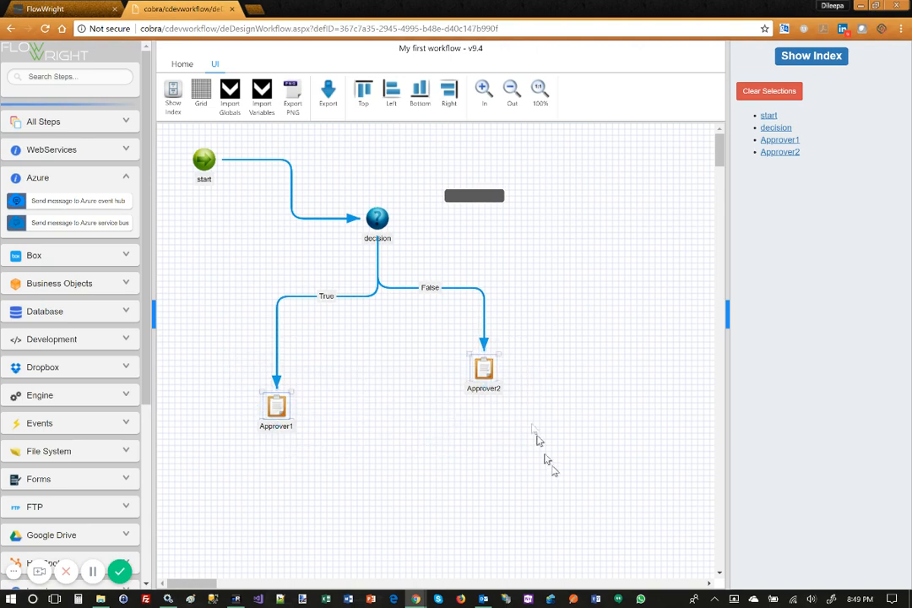
click(420, 94)
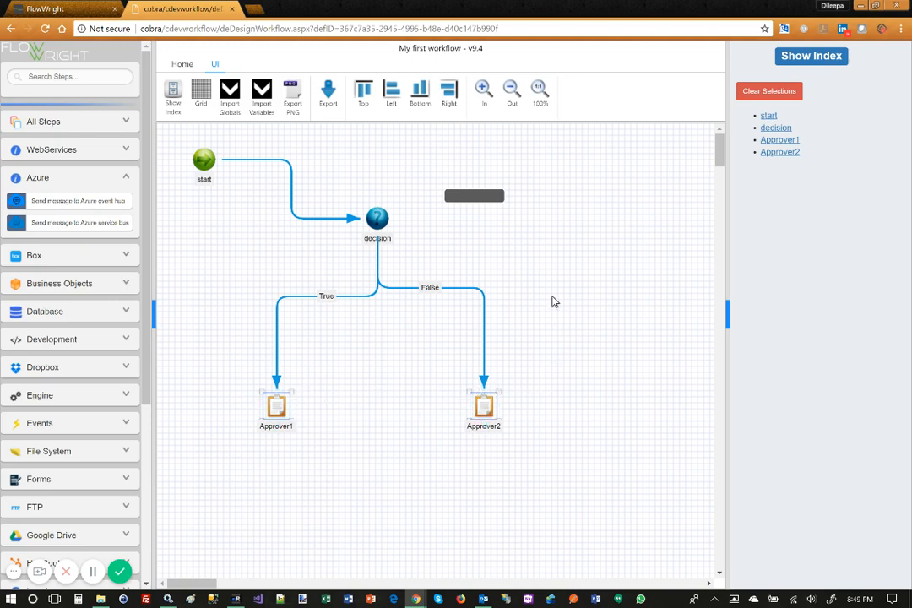
Zoom the workflow canvas in and out, reset it to 100%, and return to the main design commands.
click(483, 90)
click(483, 90)
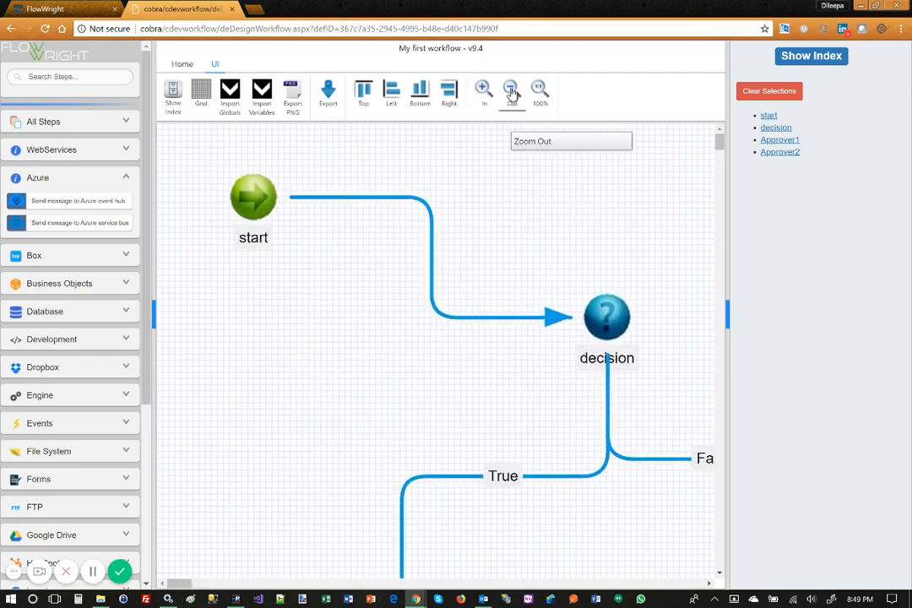
click(510, 91)
click(511, 91)
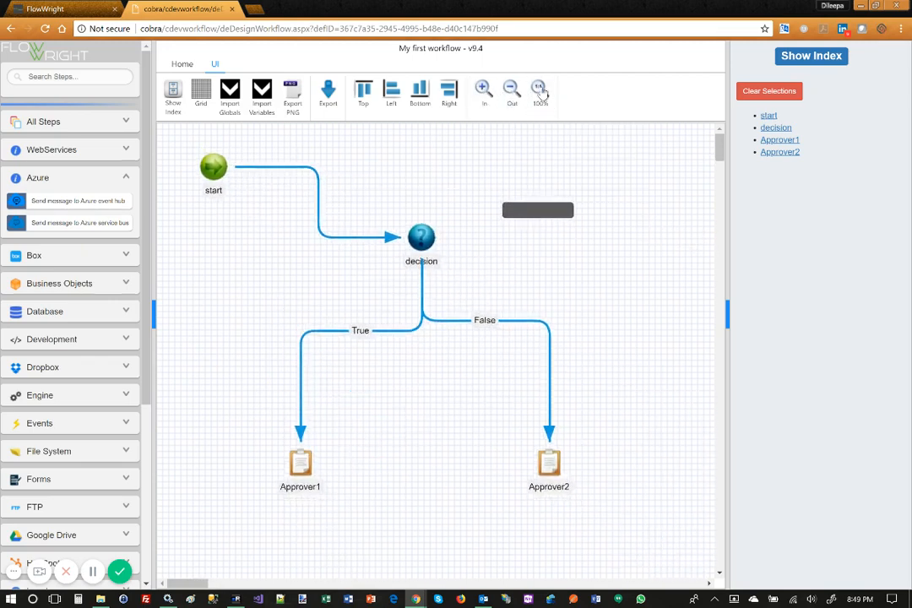
click(541, 91)
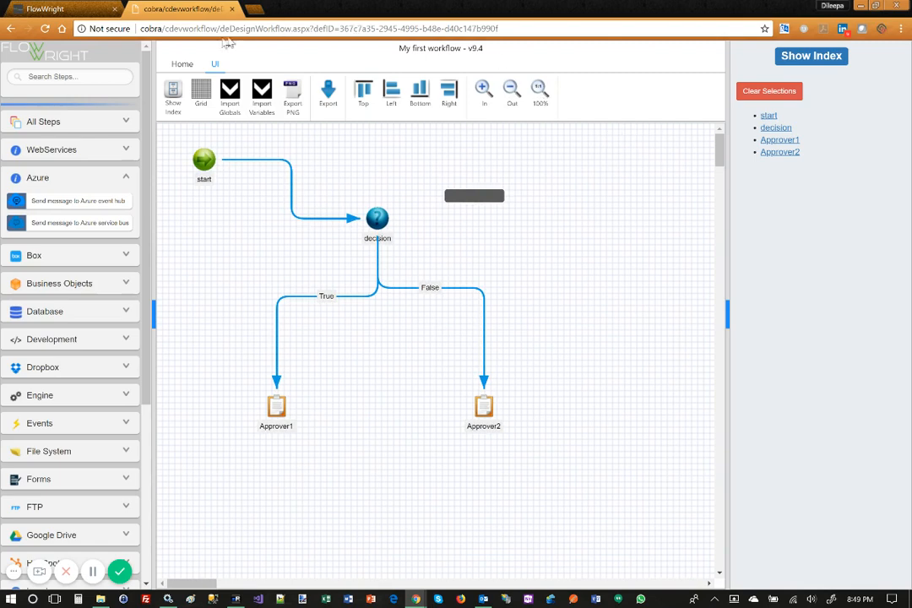
click(185, 64)
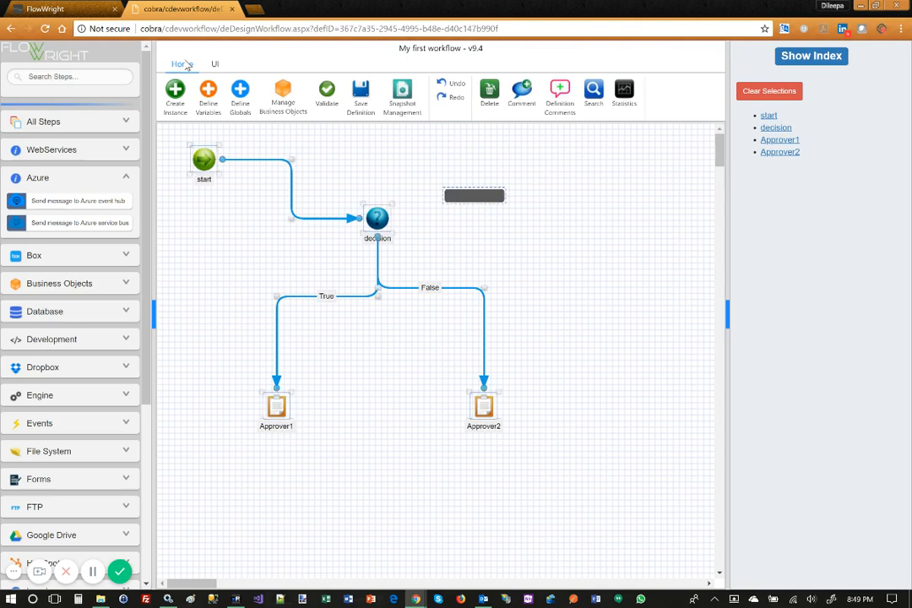
Select all elements on the canvas and move the whole workflow slightly down and to the right.
key(ctrl+a)
mouse_move(382, 225)
mouse_down()
mouse_move(480, 264)
mouse_move(423, 223)
mouse_move(376, 213)
mouse_move(387, 226)
mouse_up()
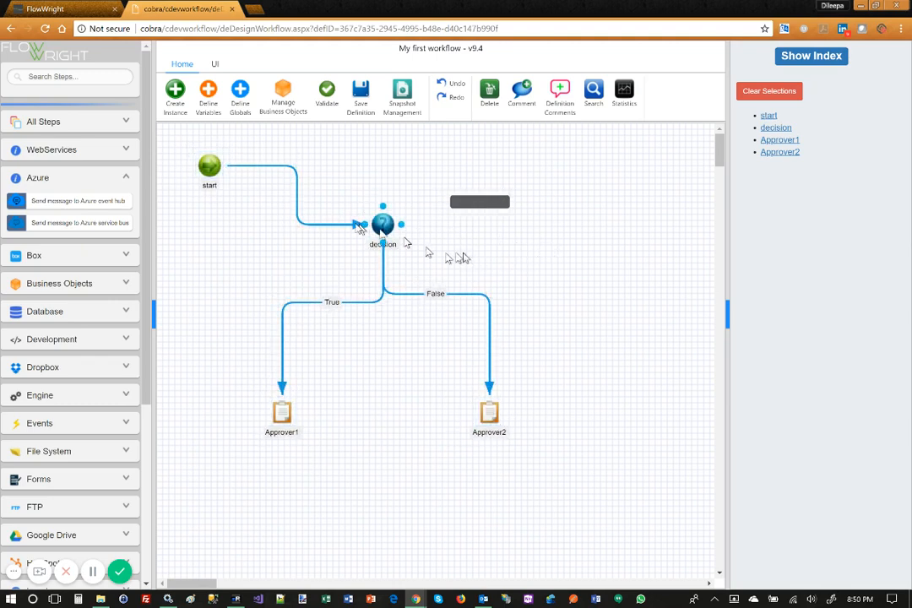
Copy and paste the decision and Approver2 steps with their False connection and the comment box, placing the copies to the right of the originals.
drag(339, 193, 571, 480)
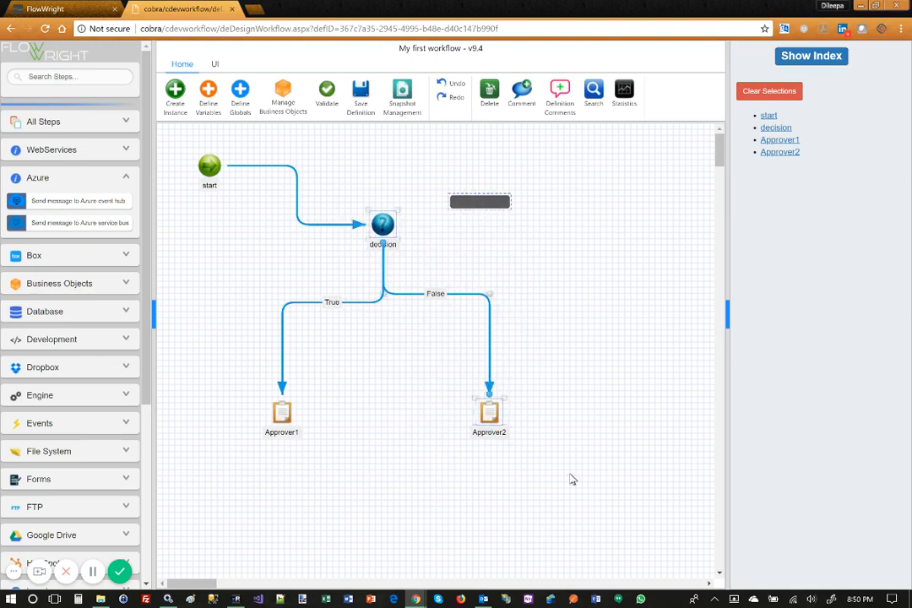
click(567, 225)
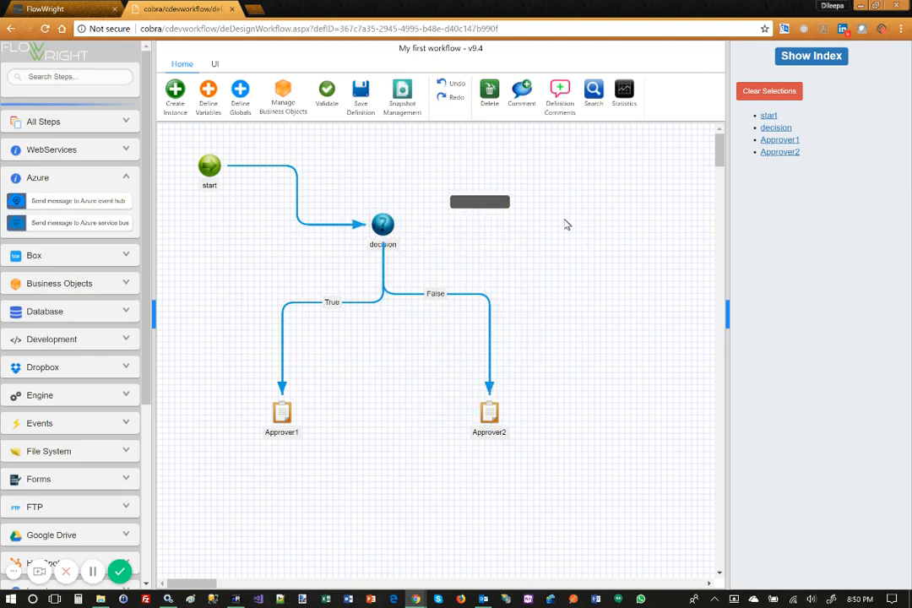
key(ctrl+v)
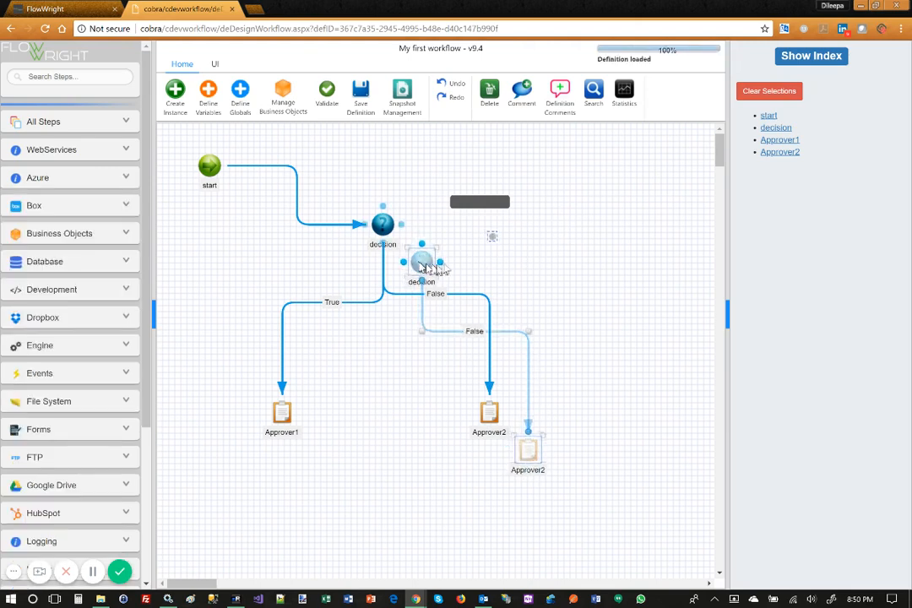
drag(426, 268, 510, 258)
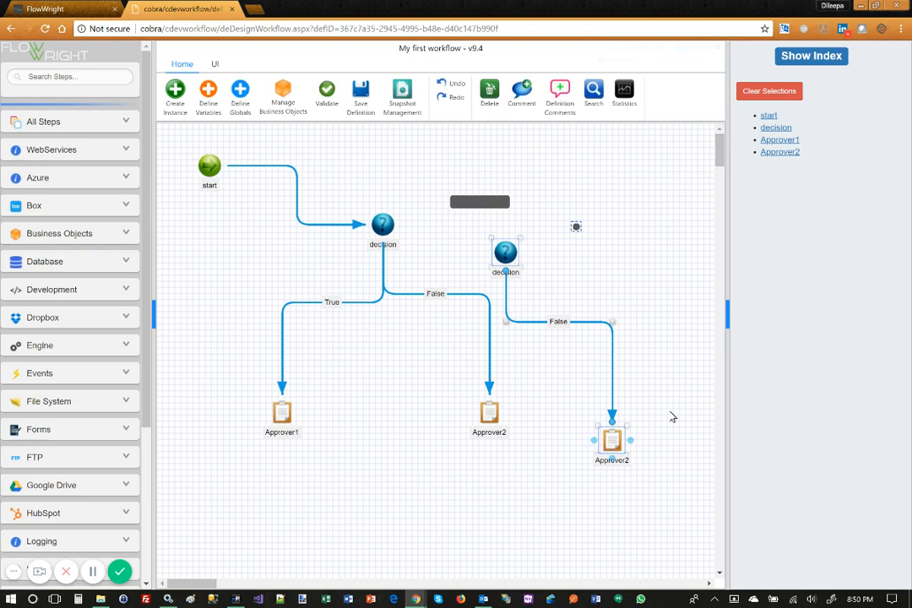
click(672, 417)
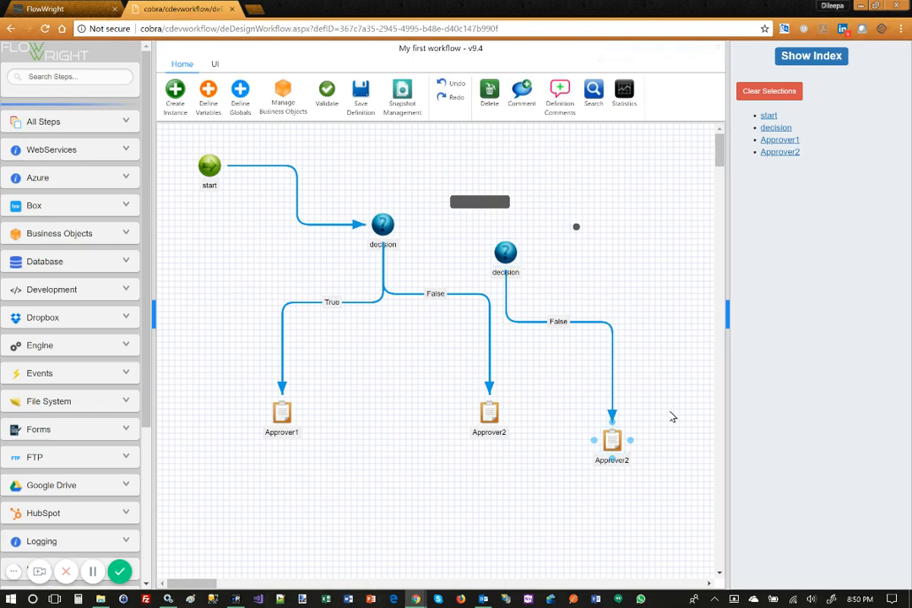
Undo the moving and pasting of the copied decision and Approver2 steps, and save the workflow definition.
click(451, 83)
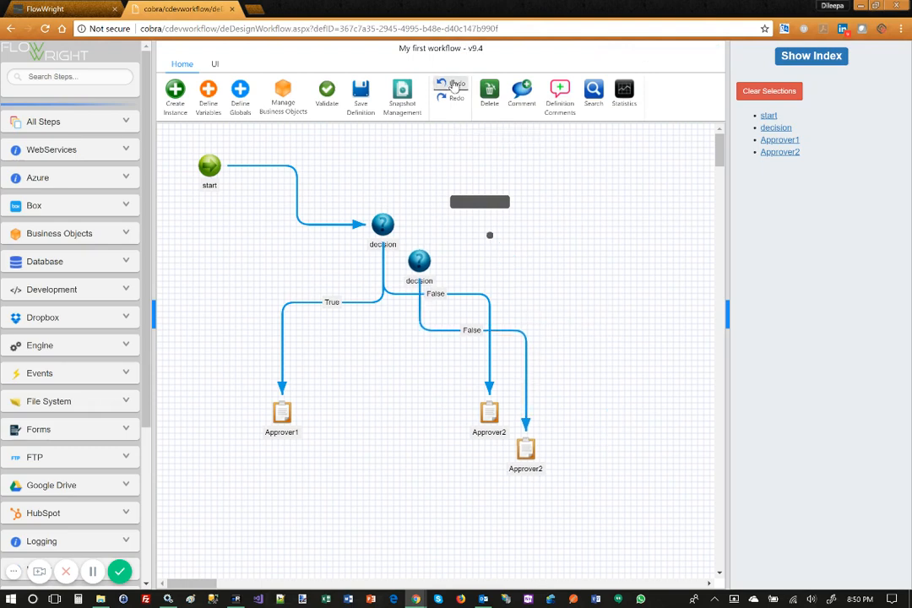
click(451, 83)
click(451, 84)
click(450, 84)
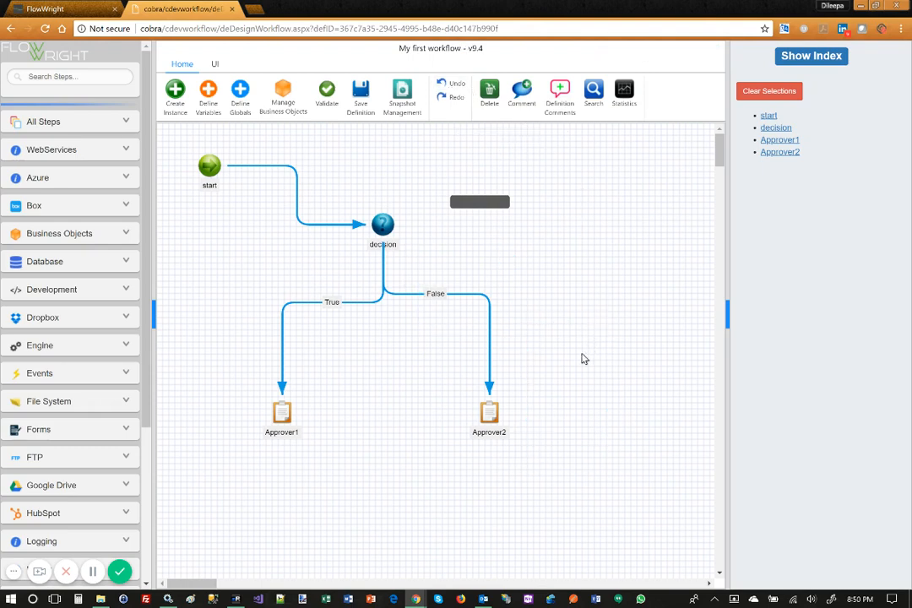
key(ctrl+s)
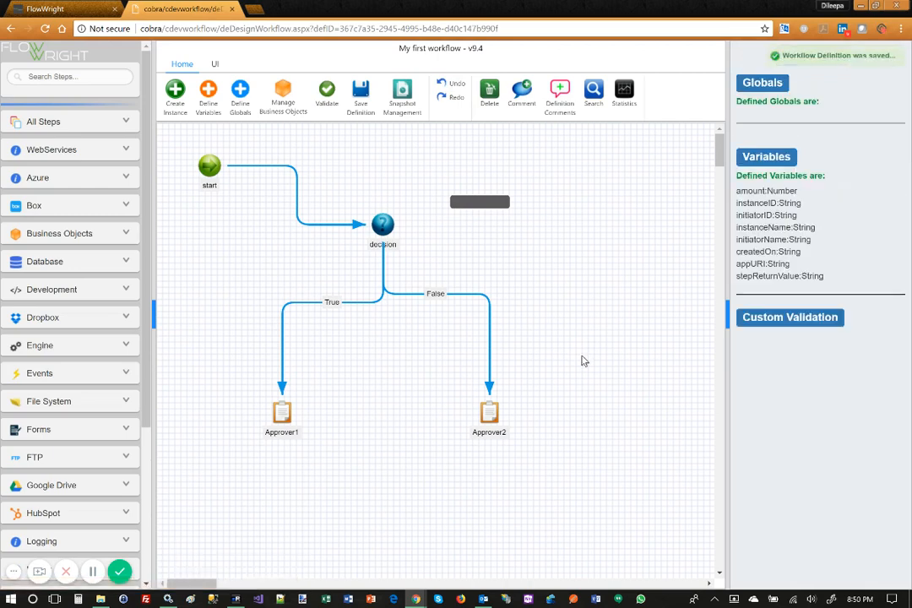